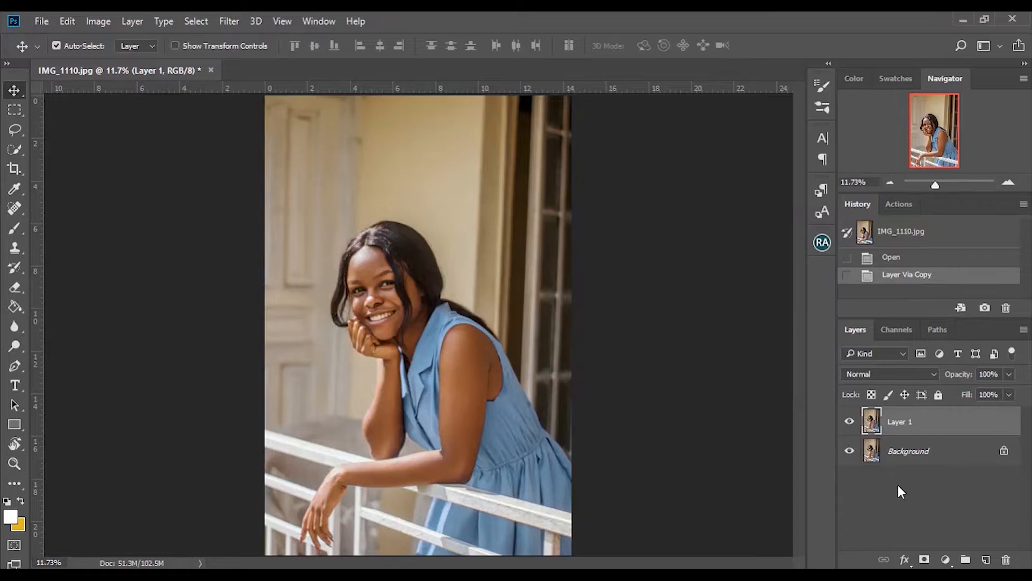
Step: Add a Selective Color adjustment layer and choose the Blacks color range
left_click(945, 559)
left_click(950, 547)
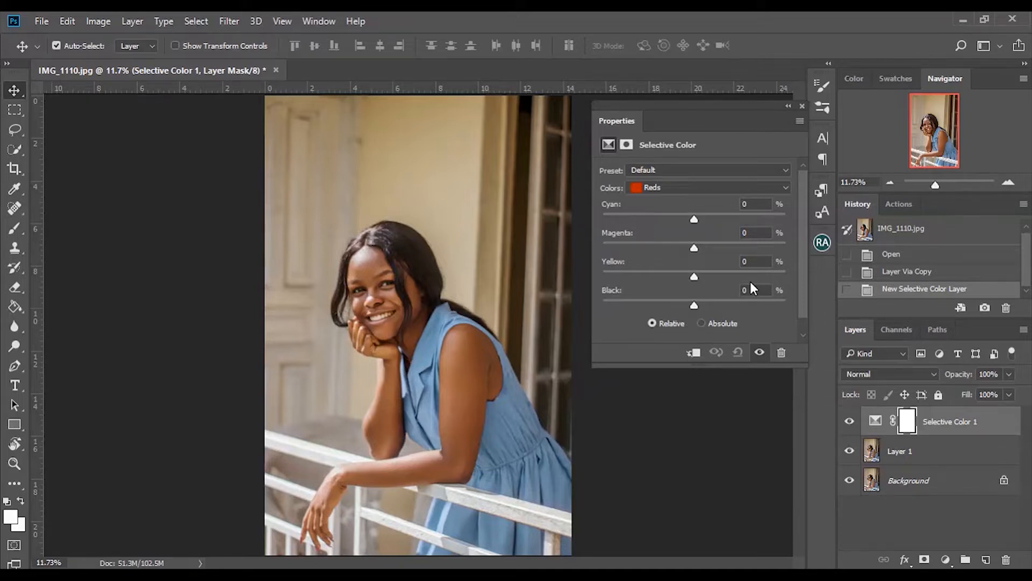
left_click(692, 185)
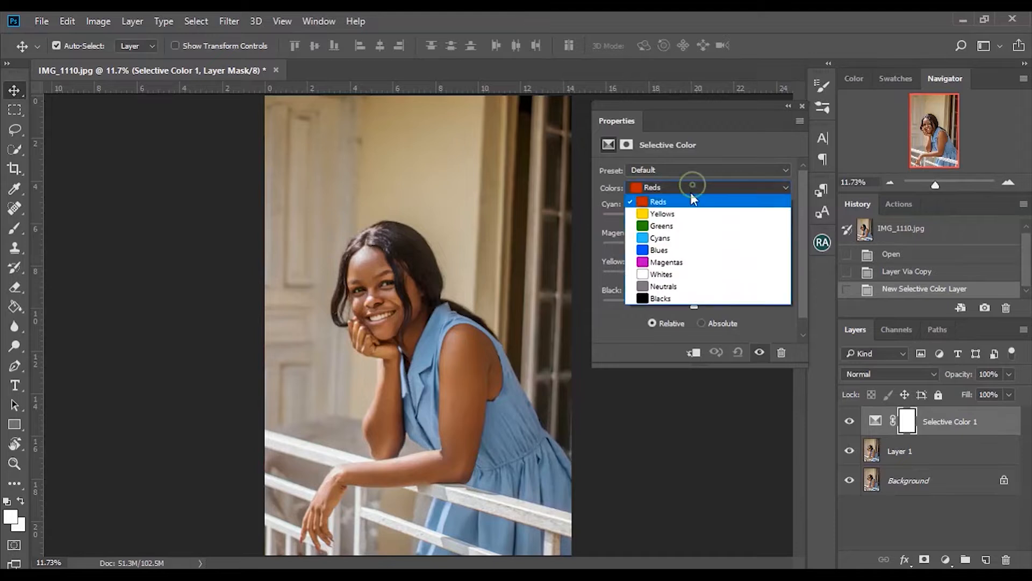
left_click(691, 299)
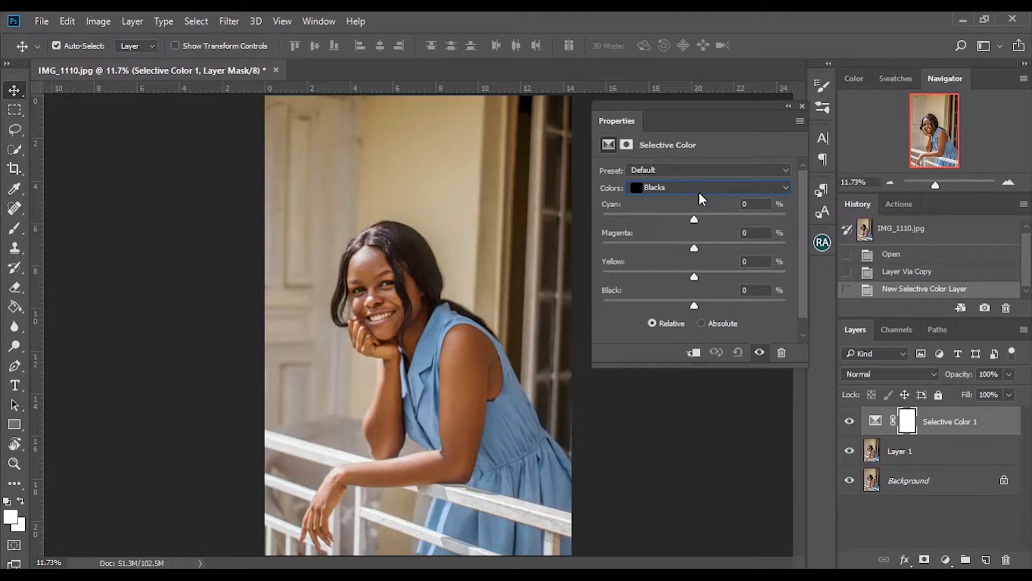
Step: Try raising Cyan and Magenta for Blacks, then return both sliders to 0
left_click(721, 216)
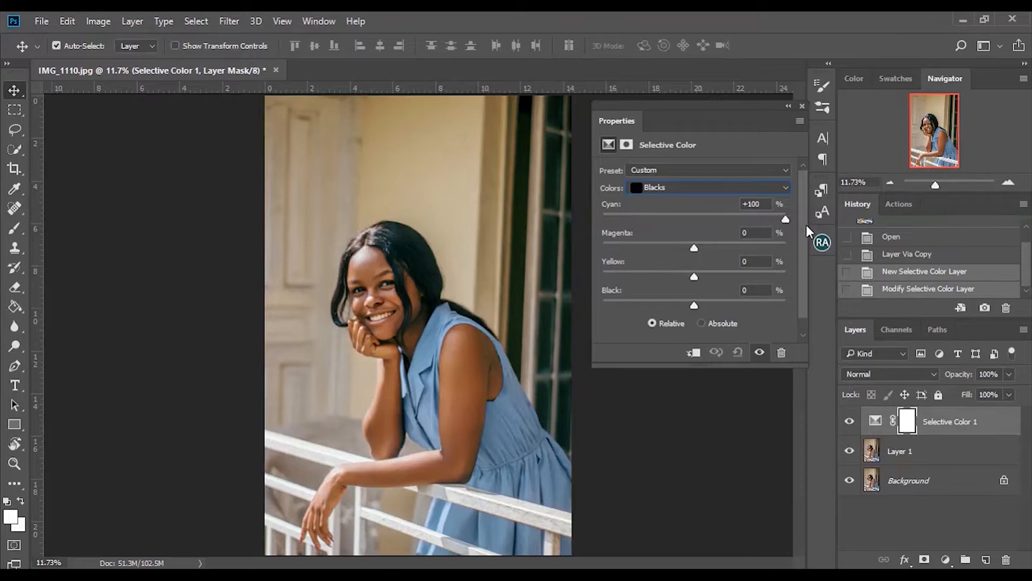
left_click_drag(786, 219, 712, 251)
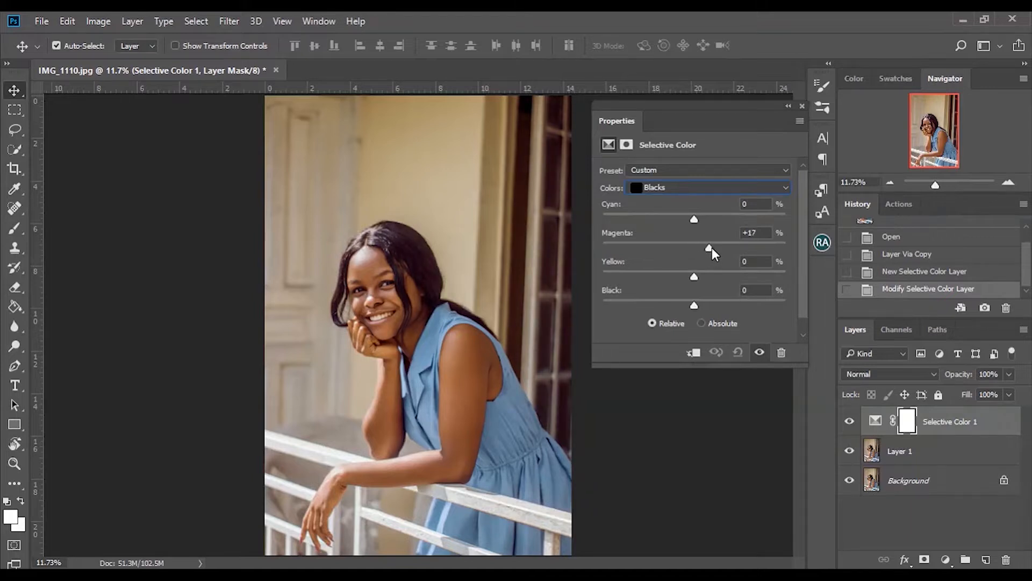
left_click_drag(776, 247, 695, 257)
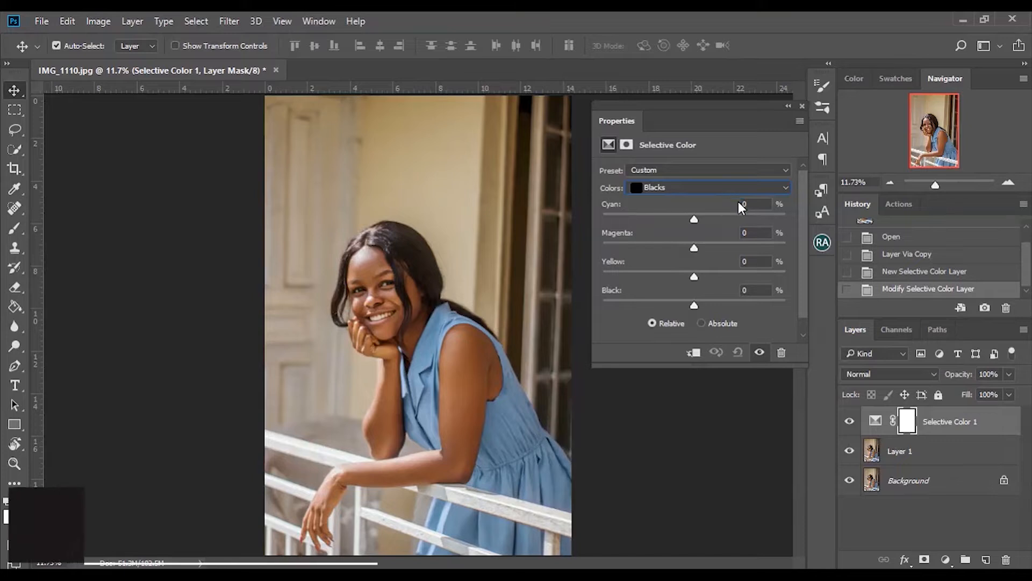
Step: Switch to the Cyans range and set Cyan to +100, Magenta to -100 and Yellow to +100
left_click(652, 189)
left_click(667, 236)
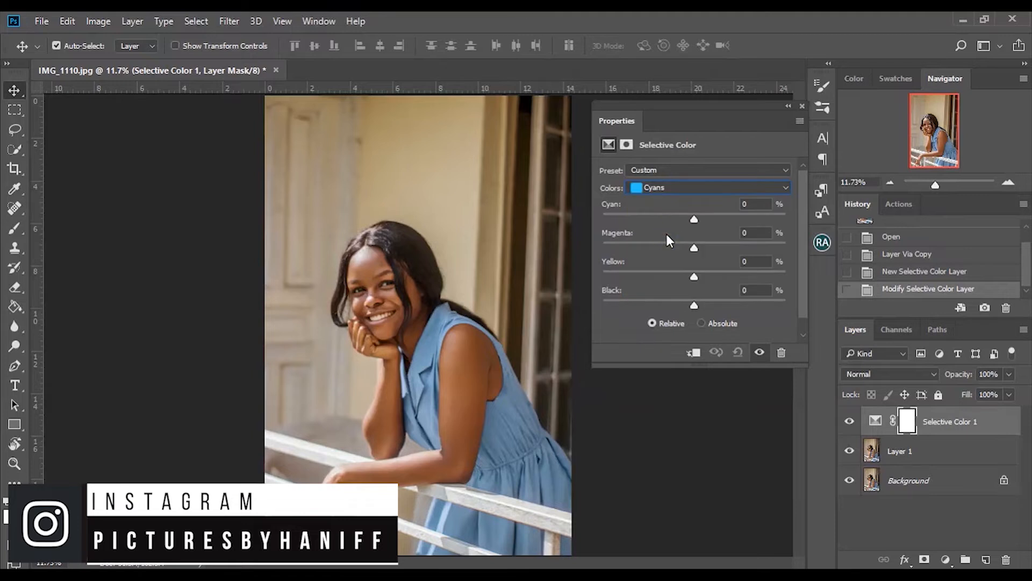
left_click(670, 190)
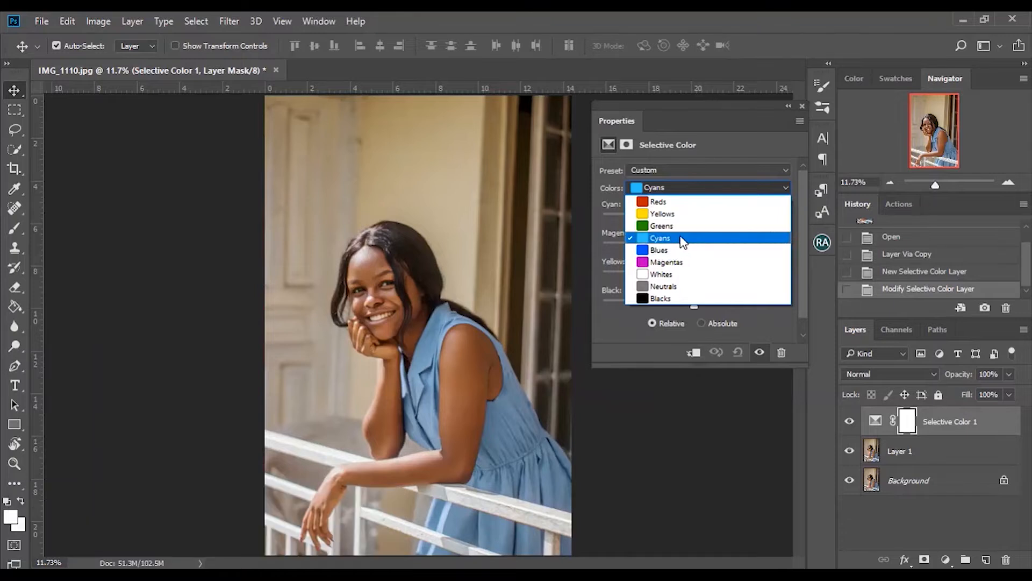
left_click(702, 239)
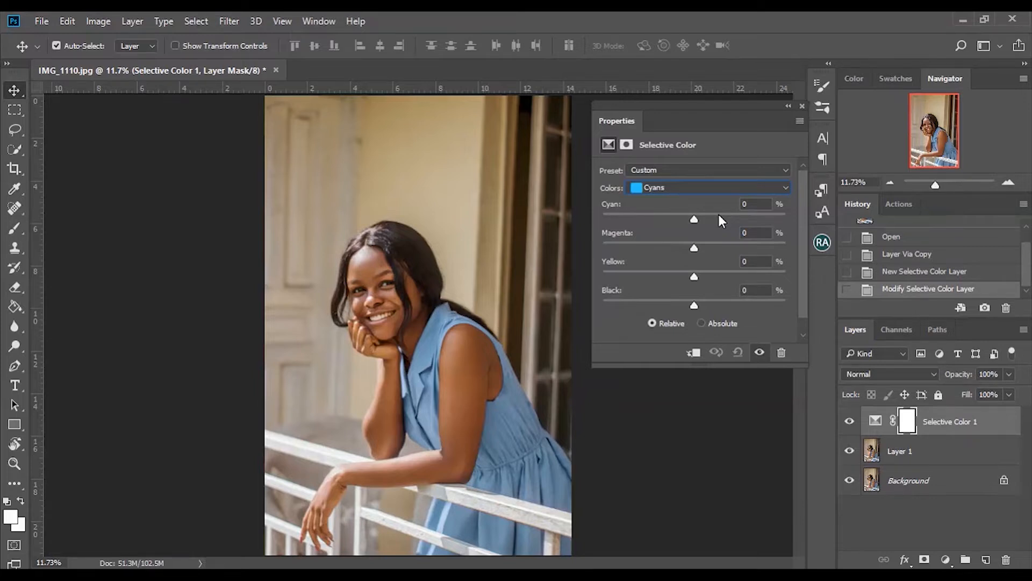
left_click(719, 215)
left_click_drag(819, 211, 854, 191)
left_click_drag(739, 213, 870, 252)
left_click_drag(692, 243, 858, 272)
left_click_drag(694, 278, 481, 327)
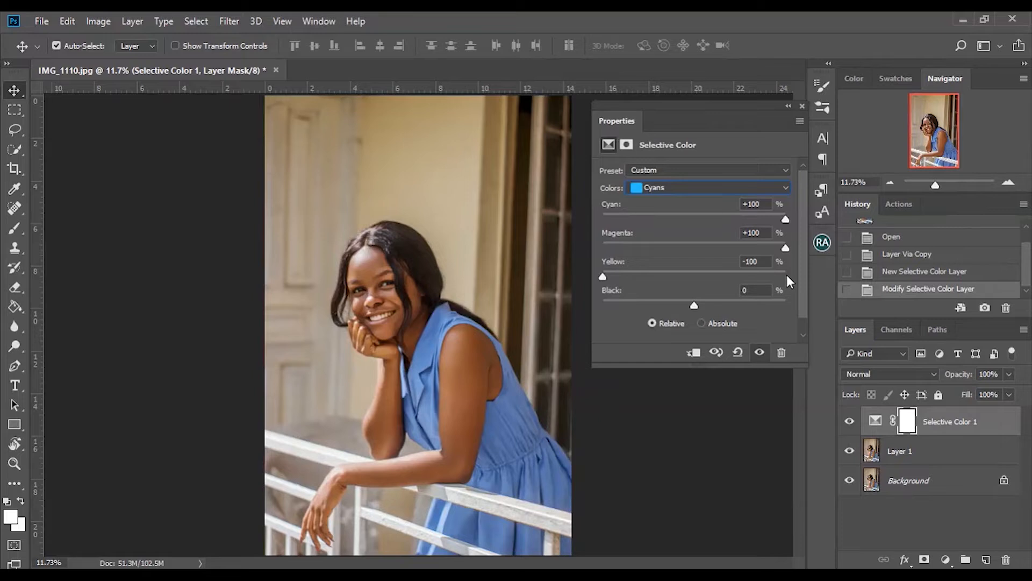
left_click_drag(743, 274, 788, 275)
left_click_drag(676, 244, 526, 260)
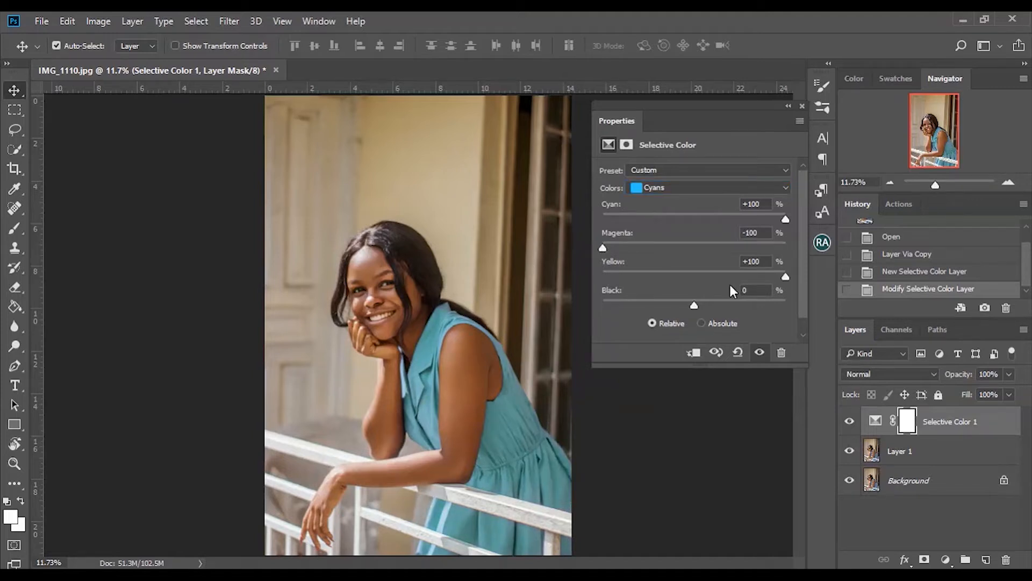
Step: Try the Black slider for Cyans and Blacks, returning it to 0
left_click_drag(698, 302, 719, 325)
left_click(692, 302)
left_click_drag(693, 301, 694, 301)
left_click(686, 187)
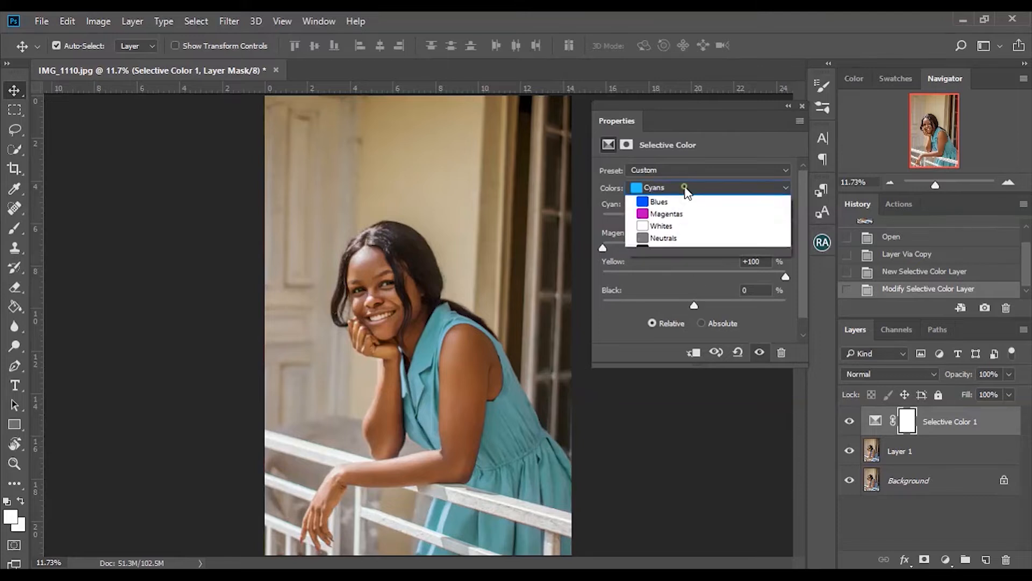
left_click(693, 298)
left_click_drag(692, 299, 715, 306)
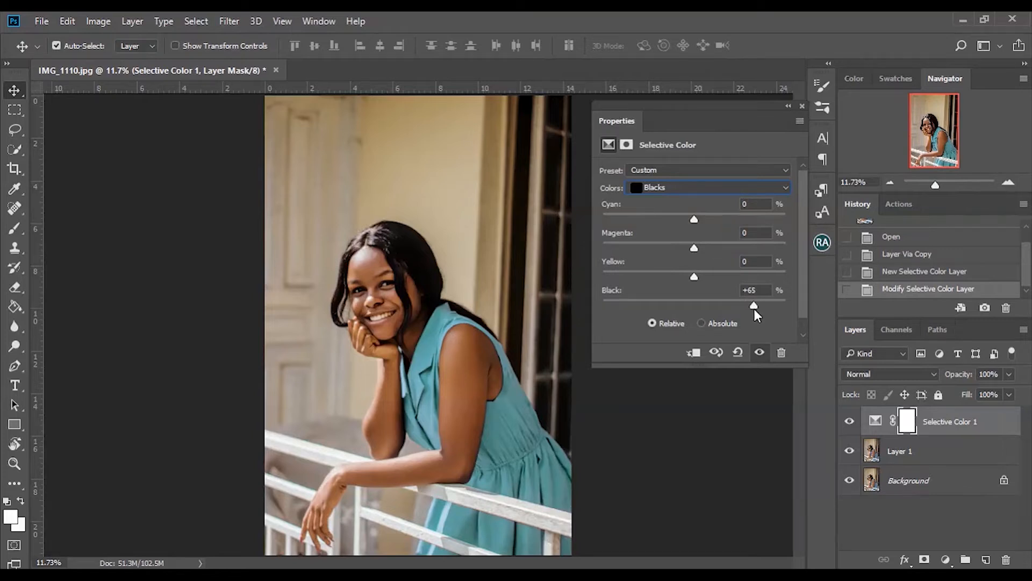
left_click_drag(754, 308, 695, 304)
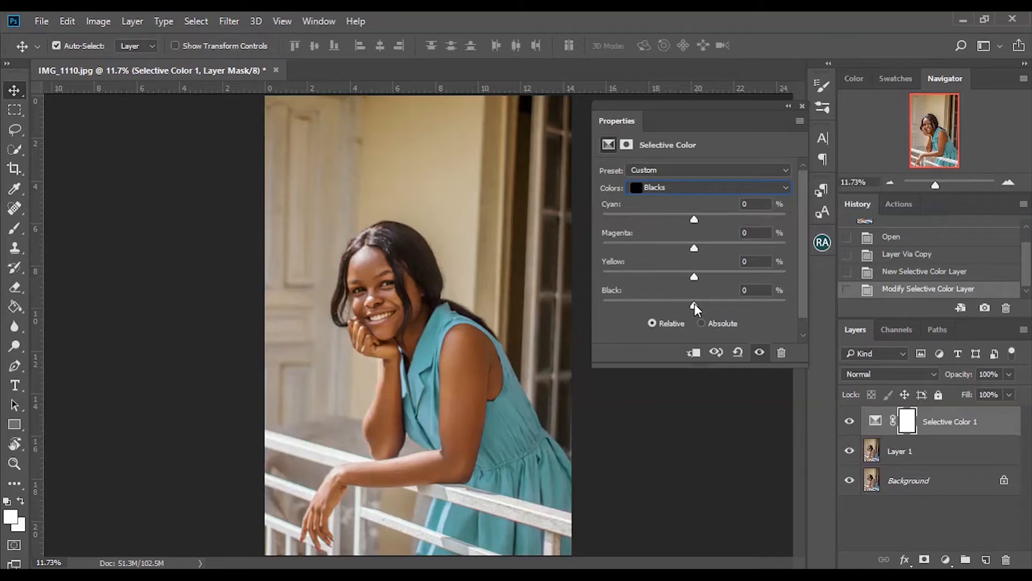
Step: Set Black to +58 in the Cyans range and close the Properties panel
left_click(669, 188)
left_click(676, 236)
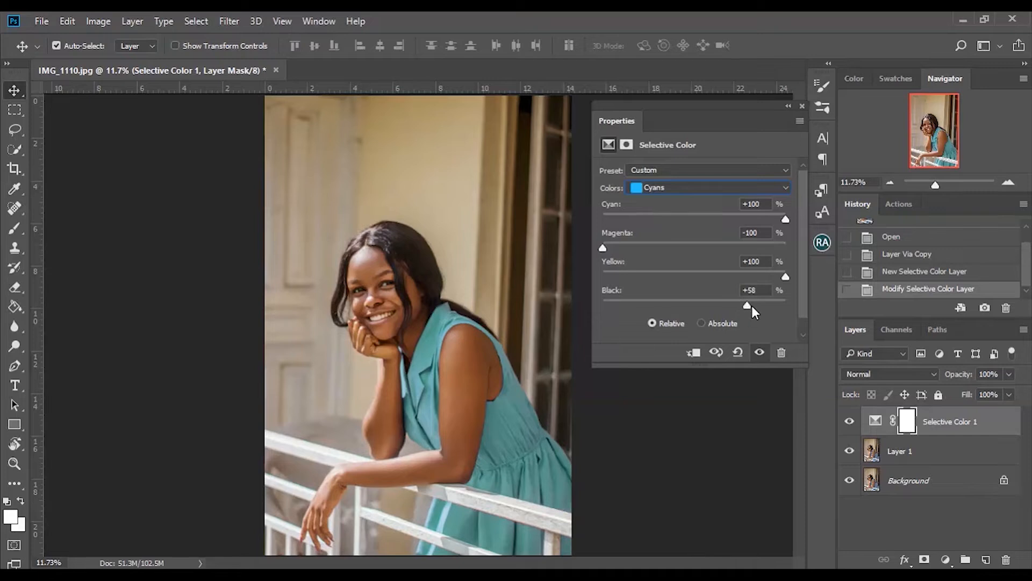
left_click_drag(757, 305, 754, 305)
left_click(801, 105)
Step: Toggle the Selective Color layer's visibility to compare the dress before and after
left_click(850, 421)
left_click(850, 422)
left_click(849, 422)
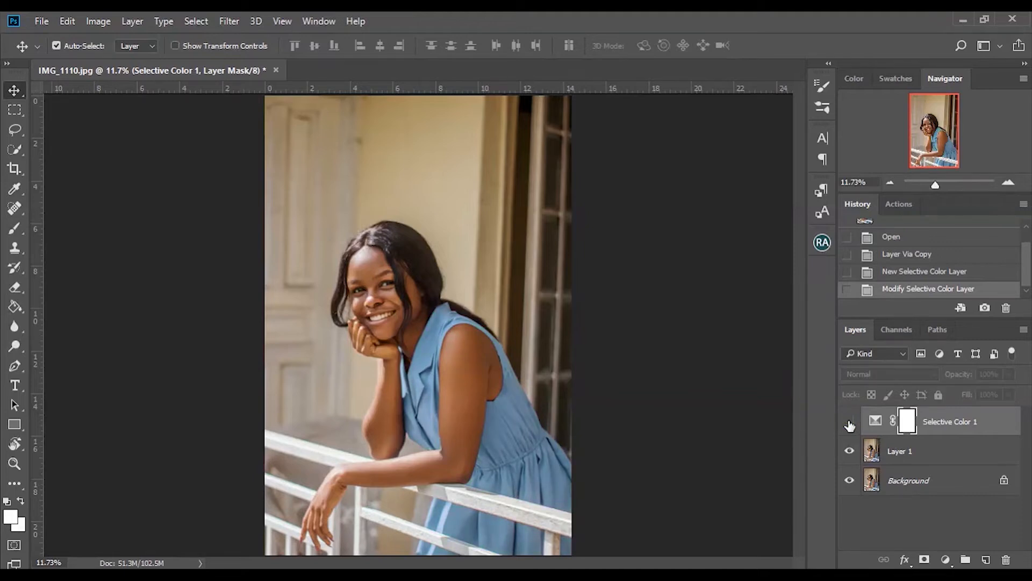
left_click(850, 423)
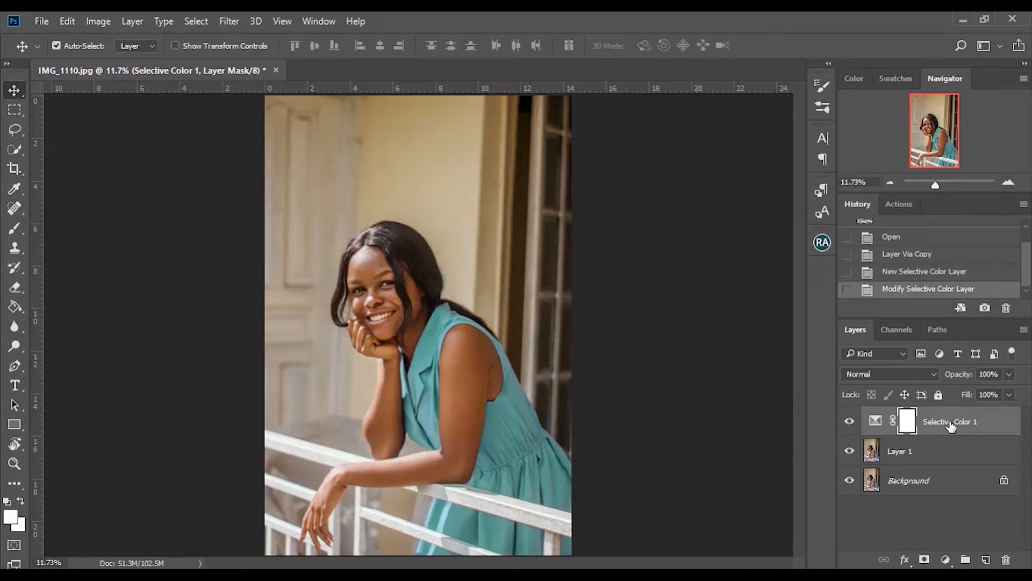
left_click(849, 421)
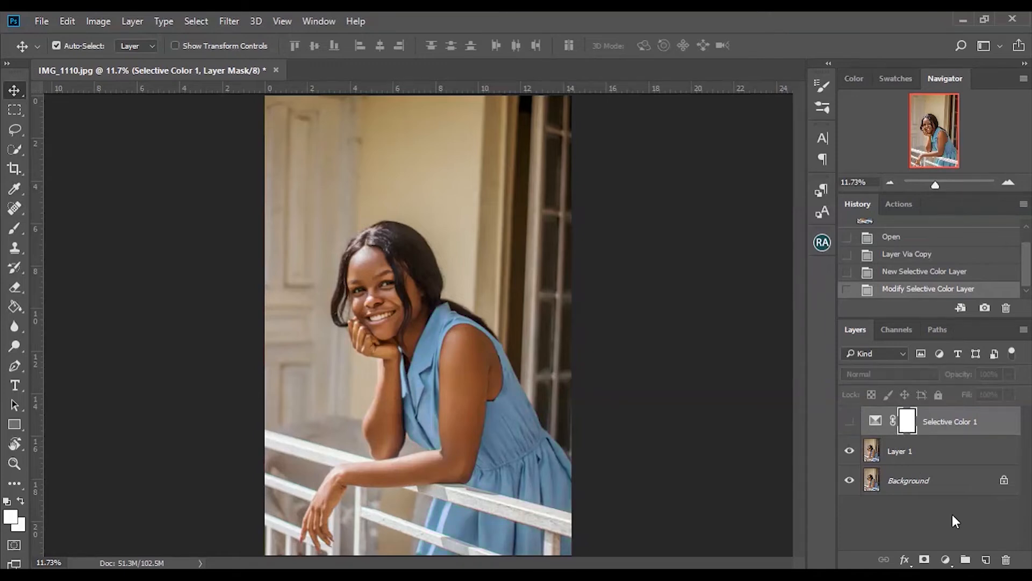
Step: Add a Hue/Saturation adjustment layer and experiment with the Hue slider in the Cyans range
left_click(945, 559)
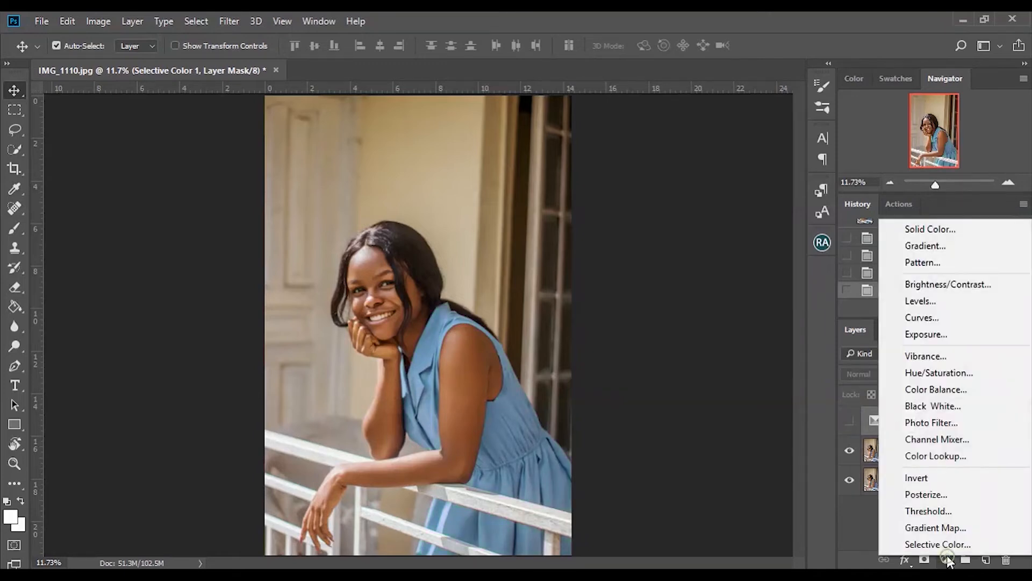
left_click(955, 375)
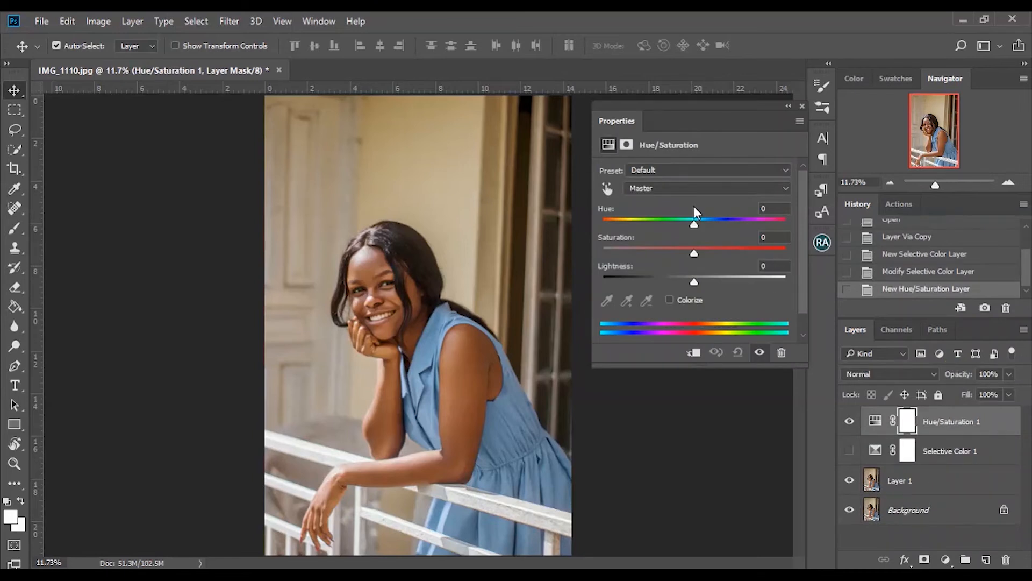
left_click_drag(695, 222, 695, 248)
left_click(680, 189)
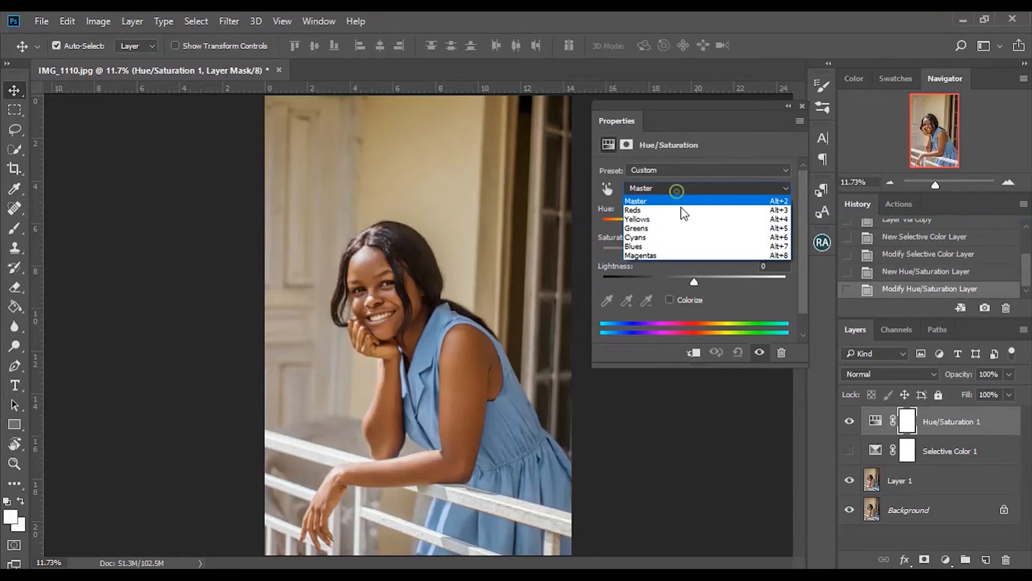
left_click(685, 238)
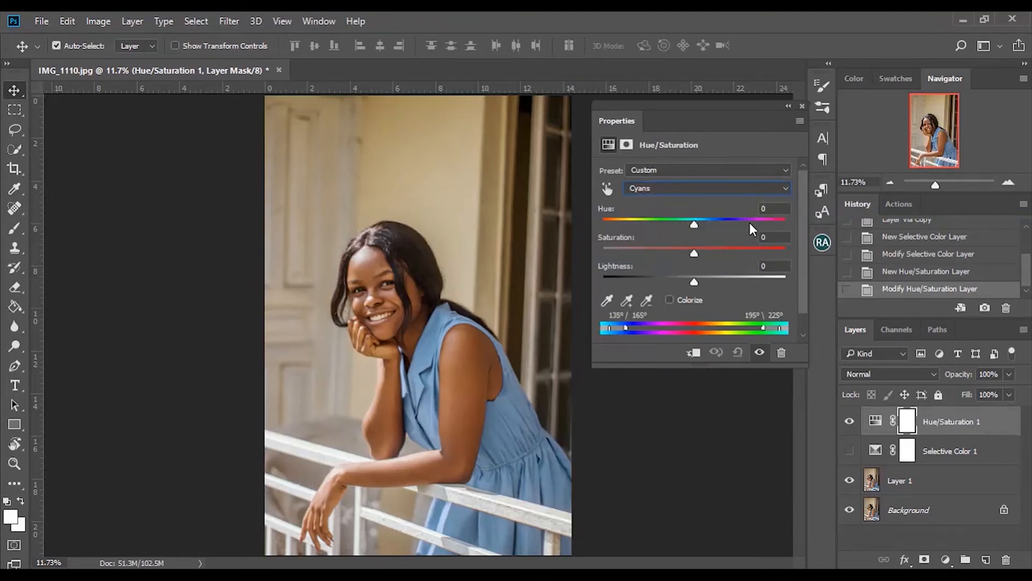
left_click_drag(691, 227, 581, 233)
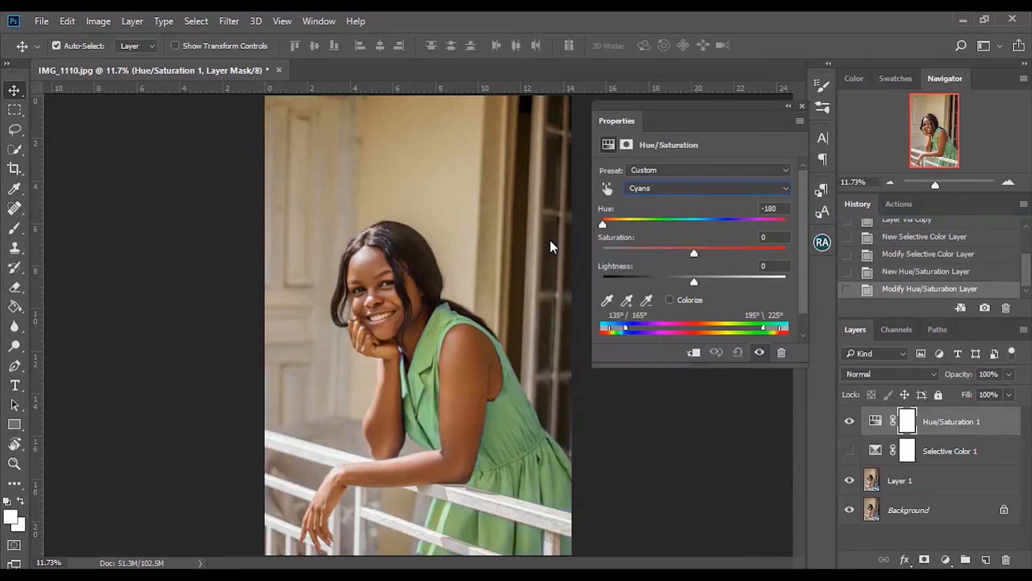
left_click_drag(601, 238, 695, 304)
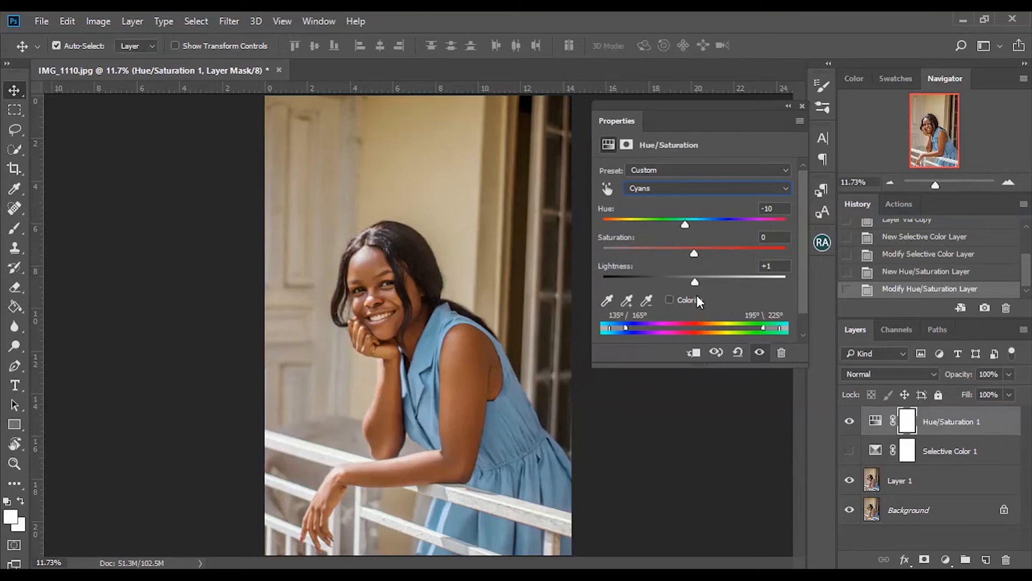
left_click_drag(686, 225, 693, 227)
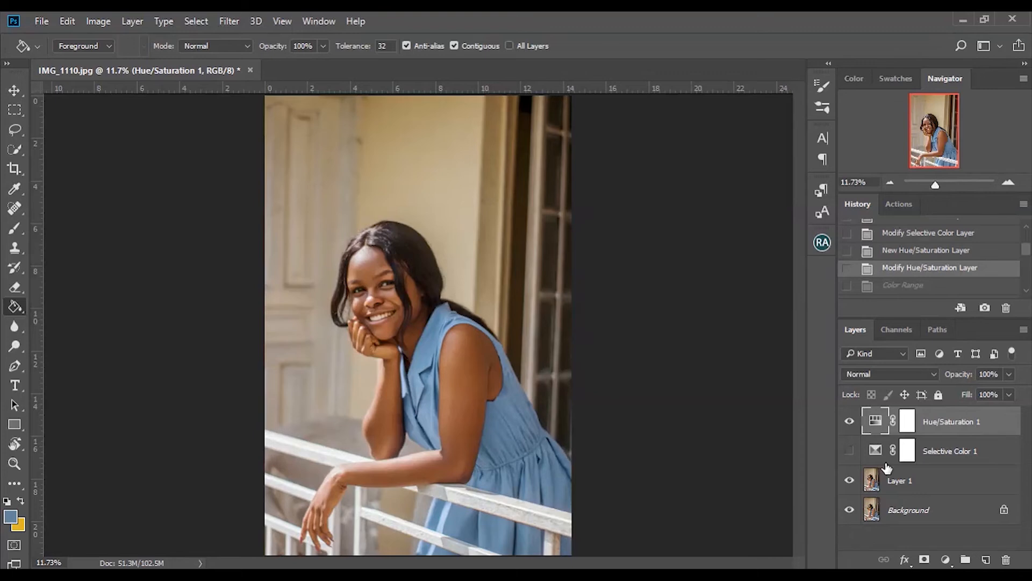
Step: Show the Selective Color layer, select both adjustment layers and delete them
left_click(849, 450)
left_click(955, 453, "shift")
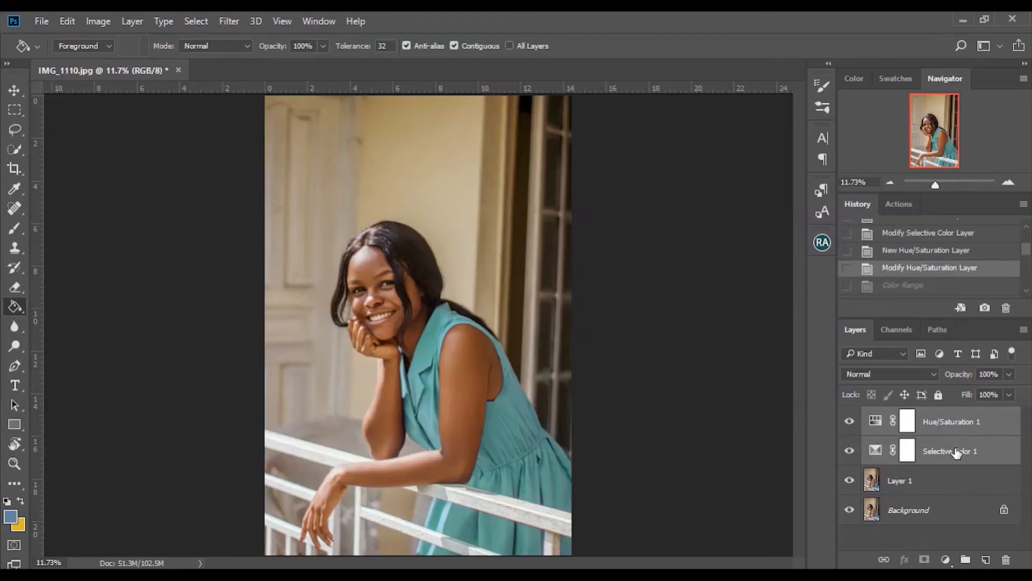
key("Delete")
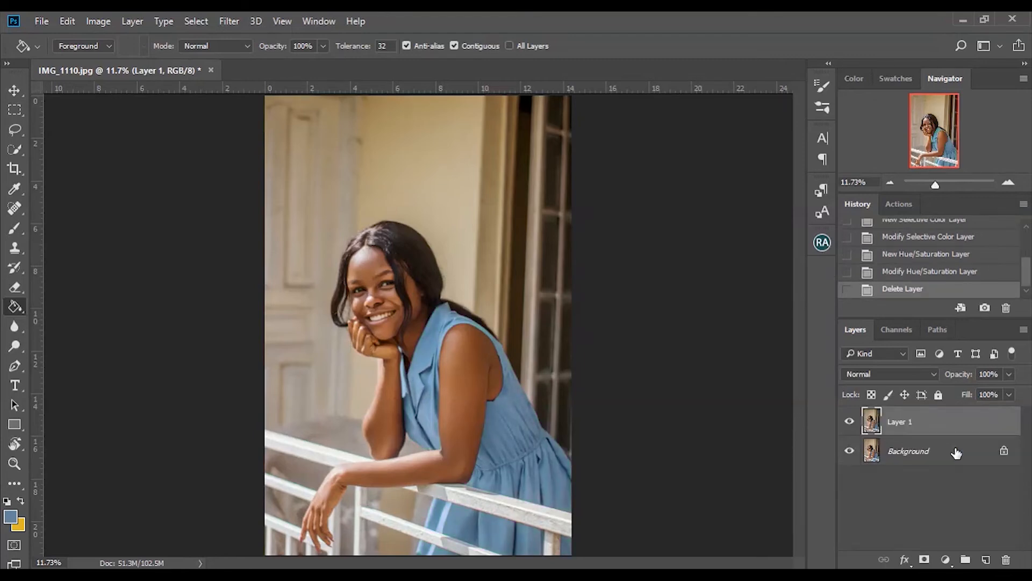
Step: Duplicate Layer 1 and open the Color Range selection dialog
key("ctrl+j")
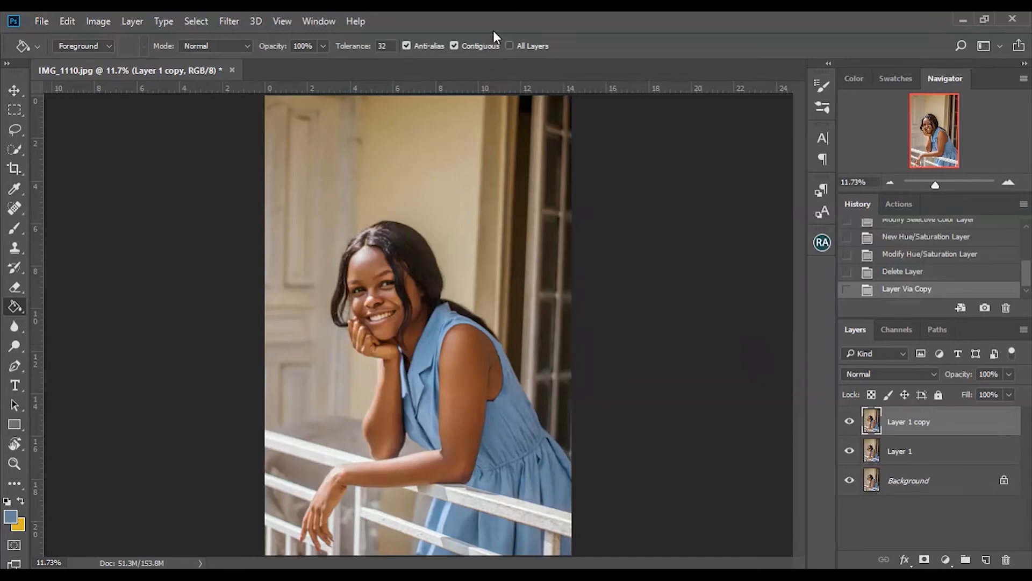
left_click(197, 21)
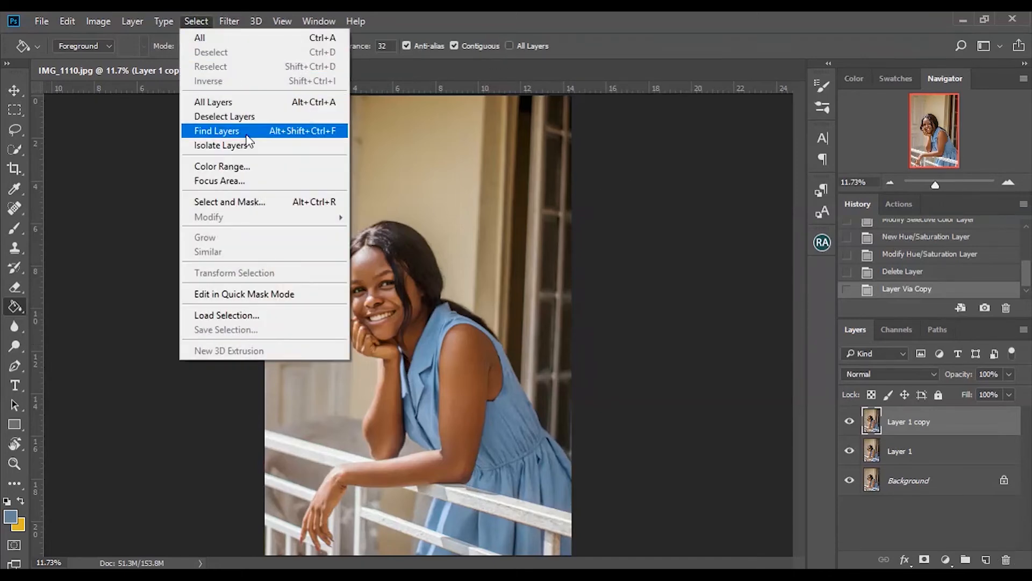
left_click(222, 166)
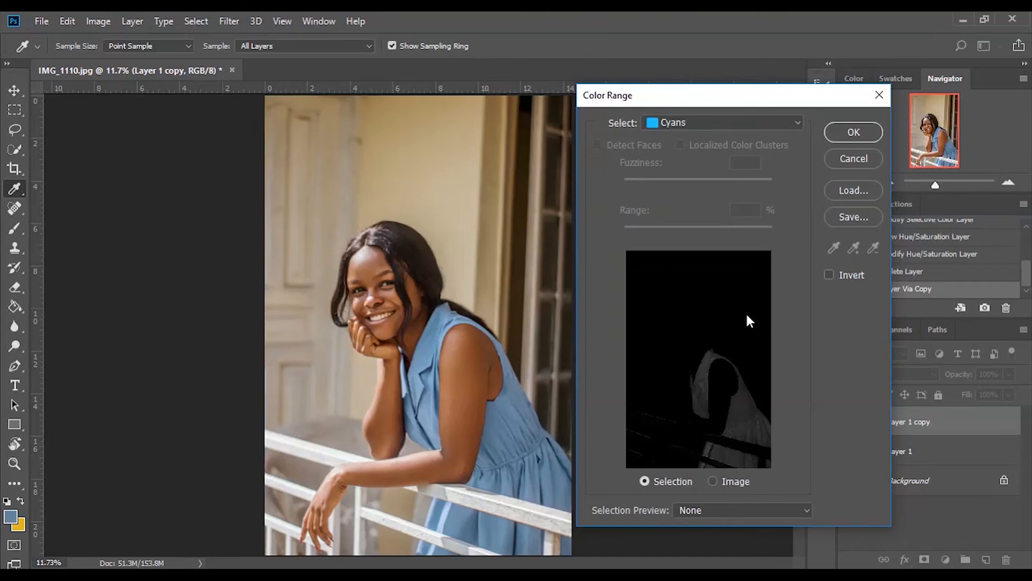
Step: Switch the Color Range selection mode from Cyans to Sampled Colors and sample the blue dress
left_click(691, 124)
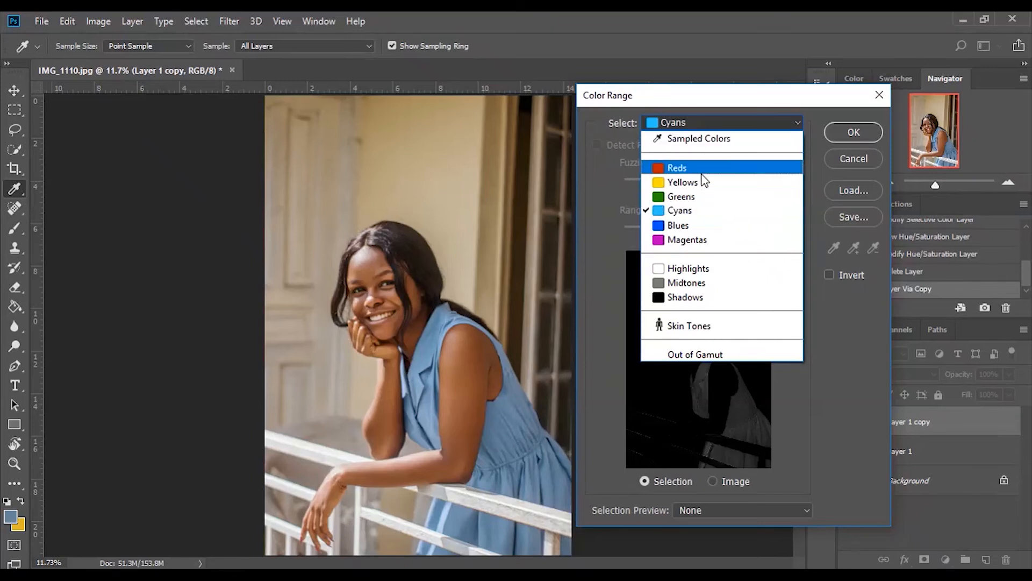
left_click(693, 139)
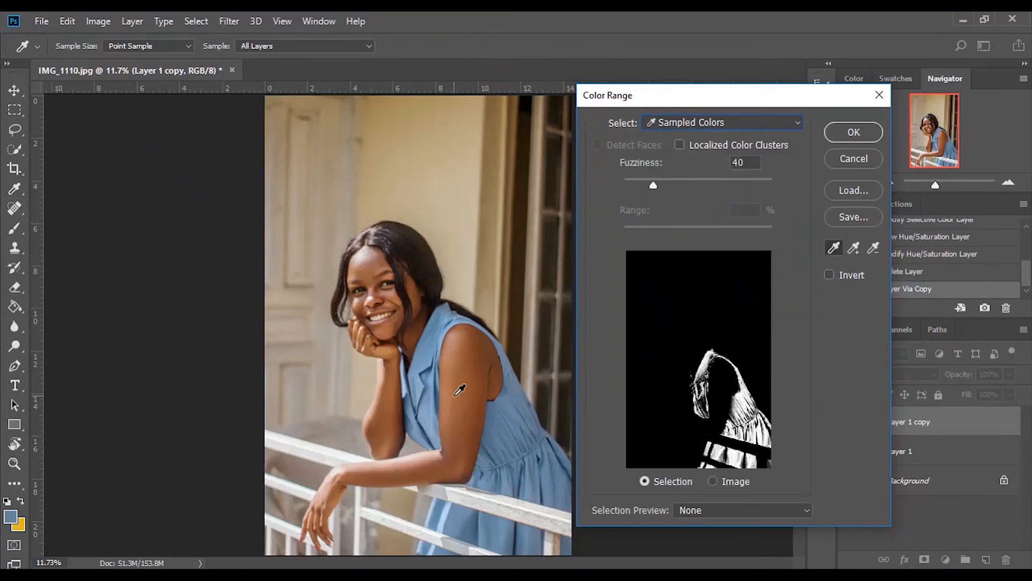
left_click(429, 387)
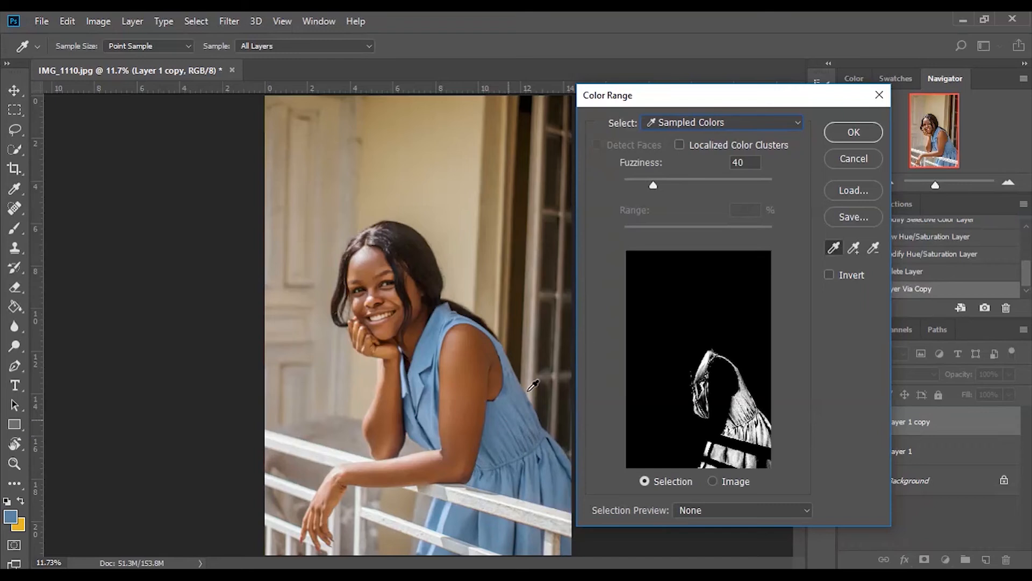
left_click(714, 121)
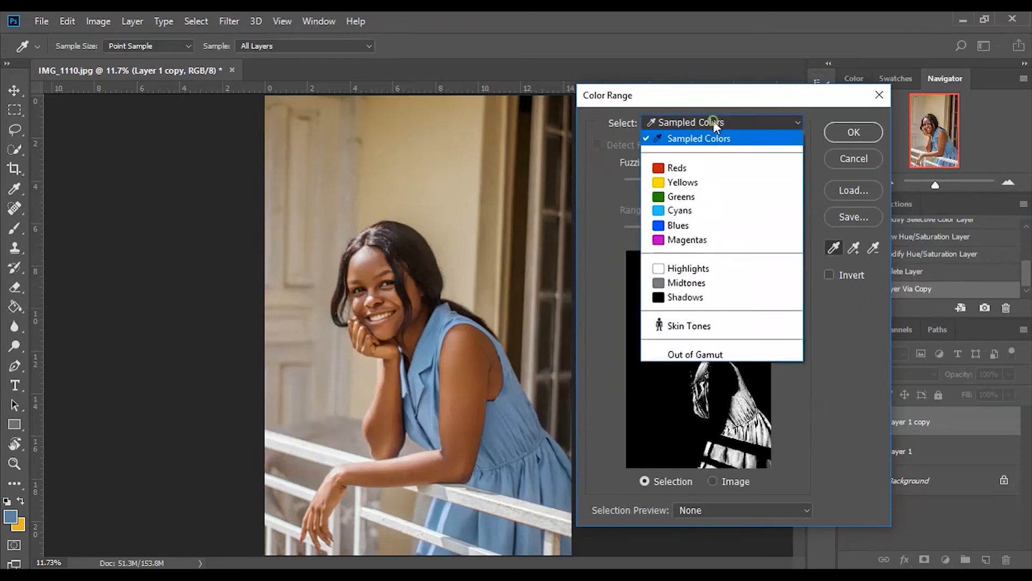
left_click(711, 139)
left_click(415, 388)
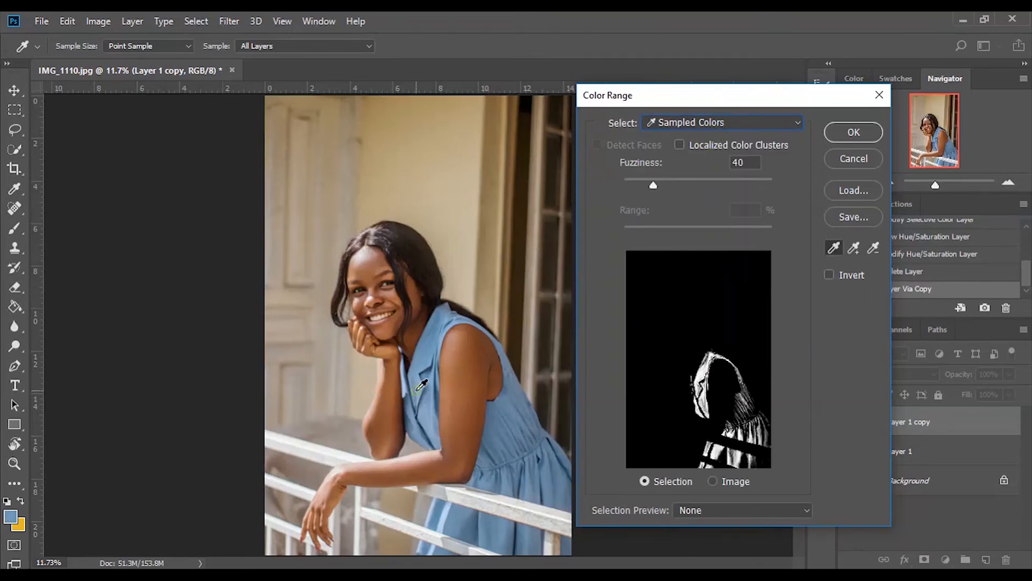
Step: Sample another spot on the dress, raise Fuzziness to 65 and confirm the Color Range selection
left_click(524, 444)
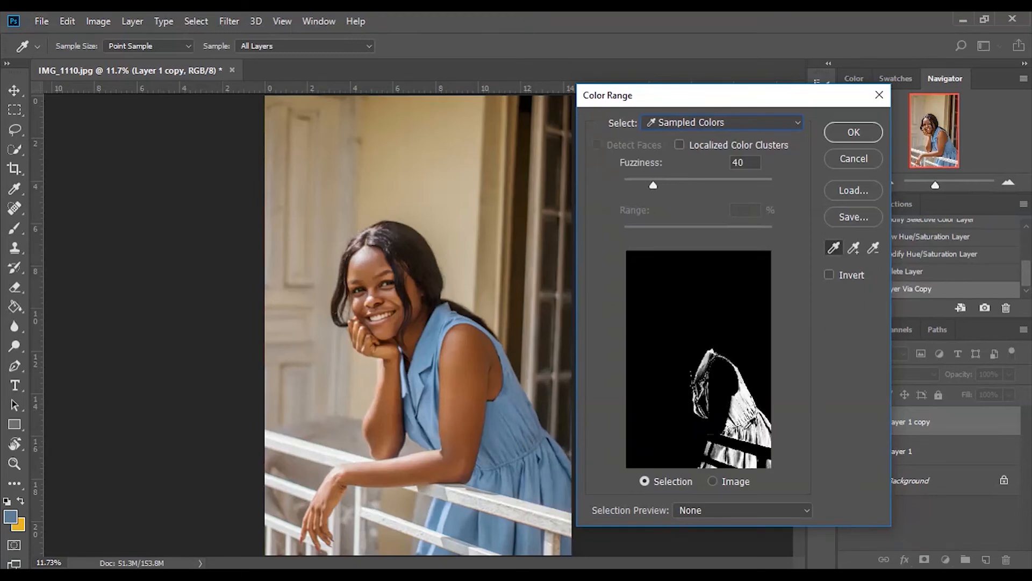
left_click_drag(667, 181, 673, 180)
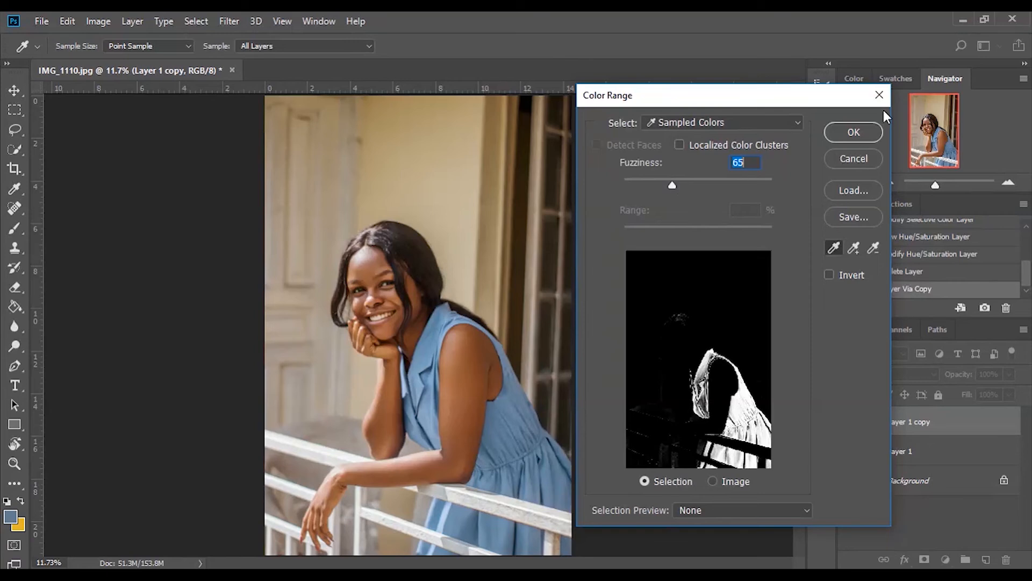
left_click(854, 130)
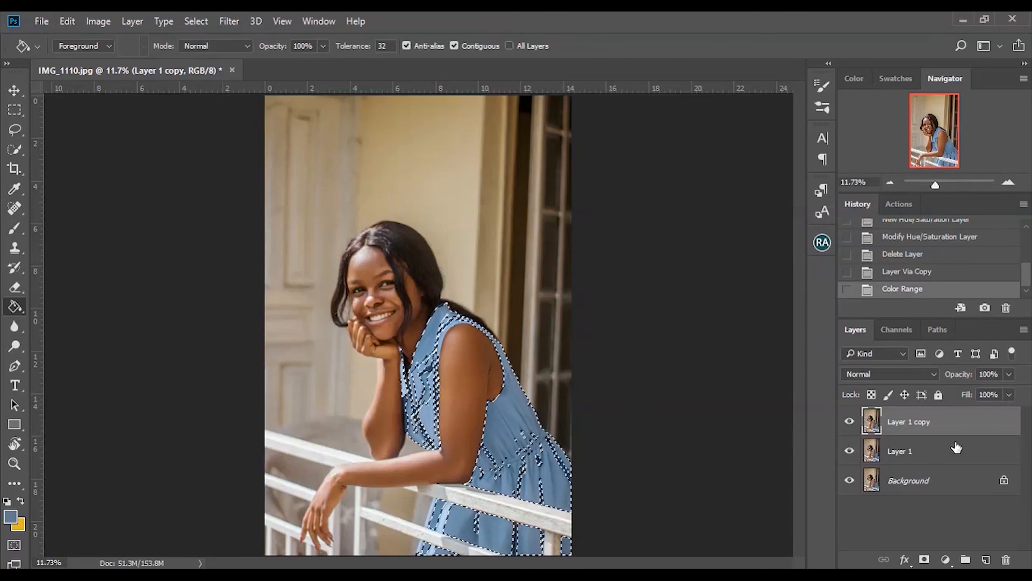
Step: Add a new layer, swap to the yellow foreground colour, fill the dress selection with the Paint Bucket and deselect
left_click(986, 560)
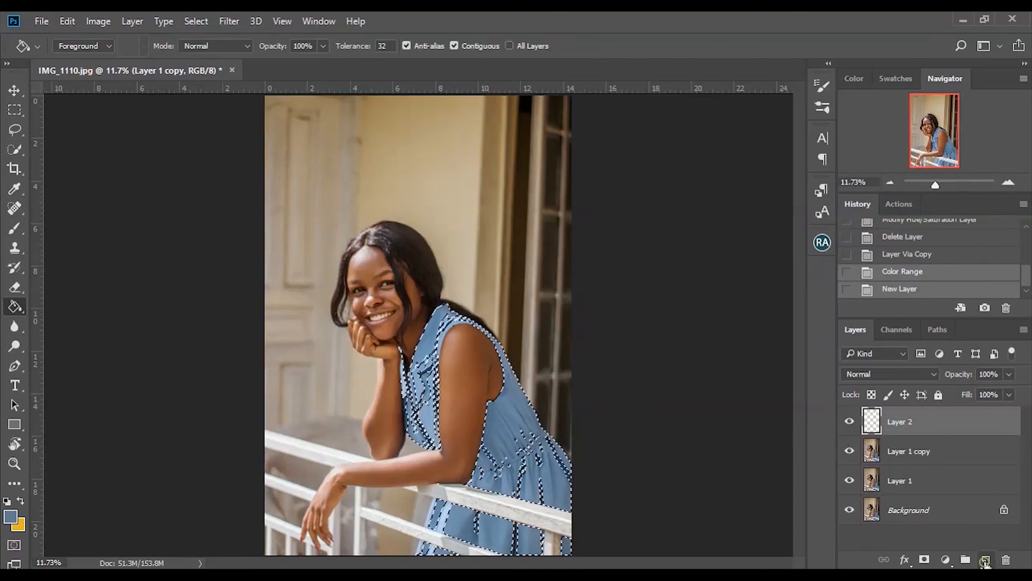
left_click(20, 500)
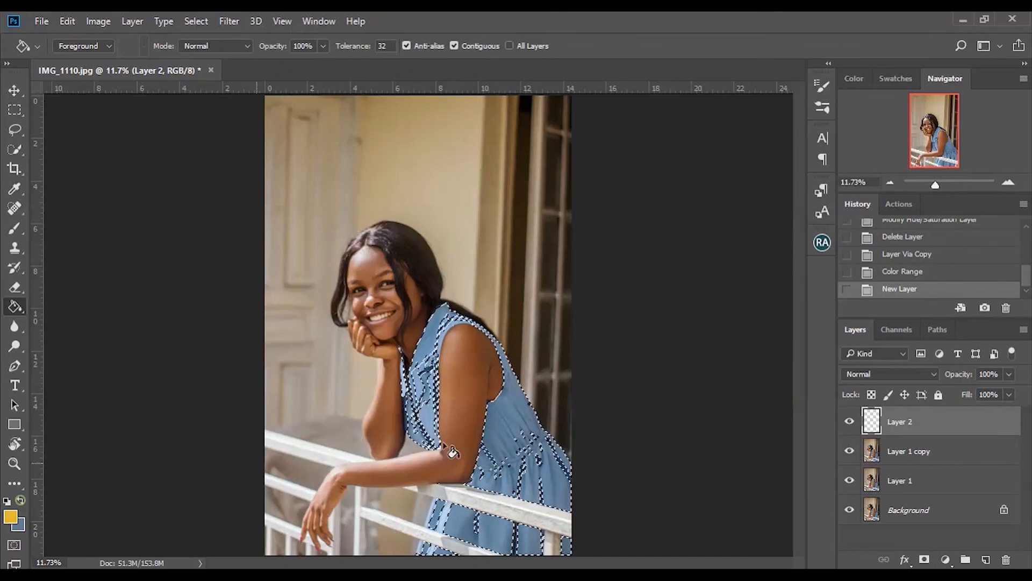
left_click(501, 422)
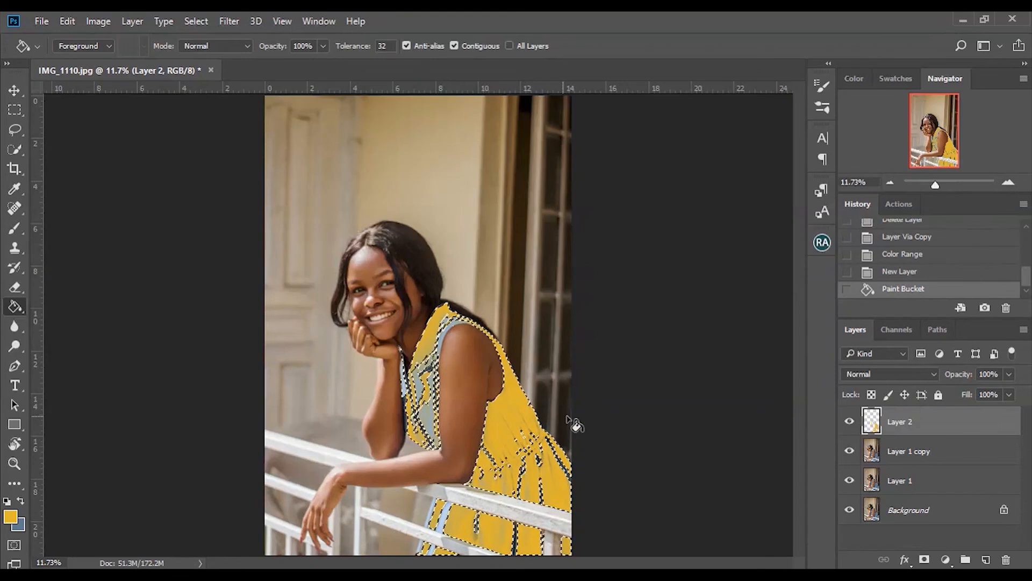
key("ctrl+d")
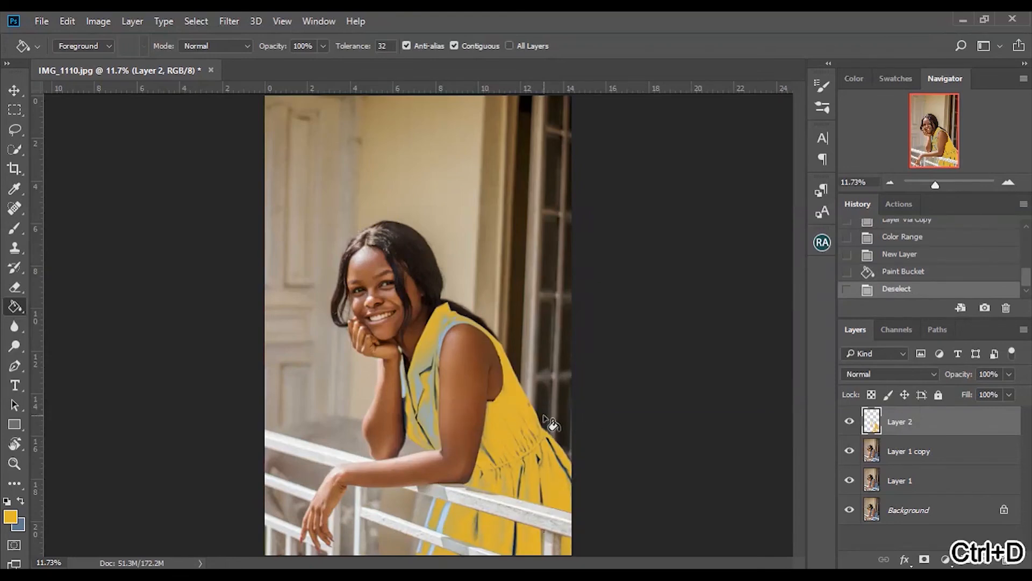
Step: Delete the yellow-filled layer and revert history to the New Layer state to restore the selection
key("Delete")
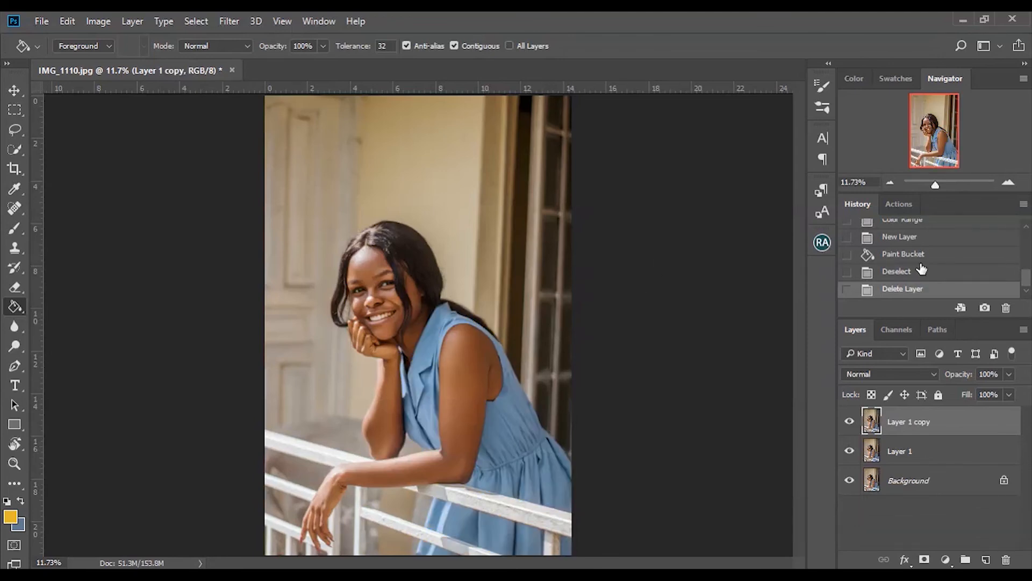
left_click(903, 237)
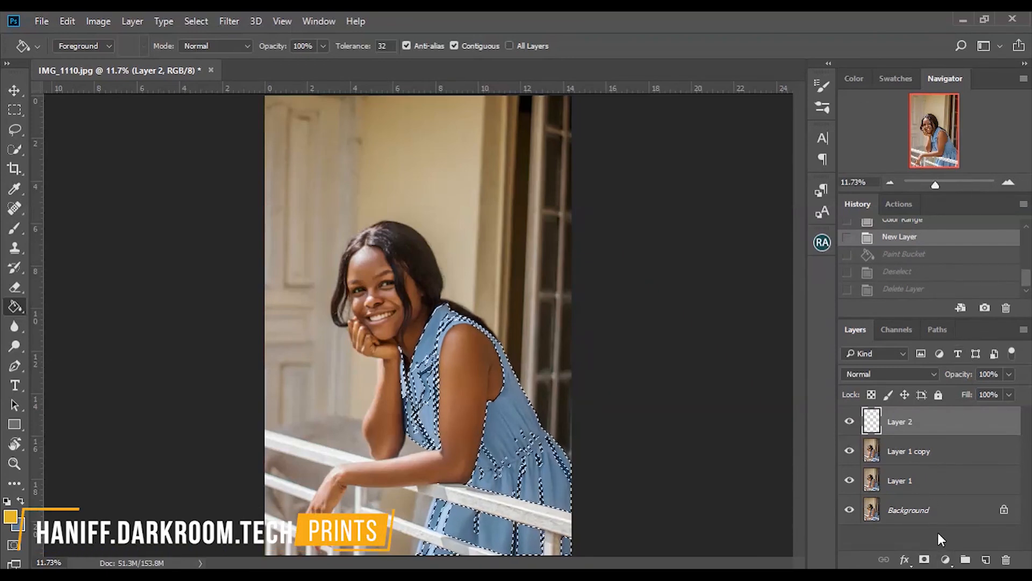
Step: Add a Curves adjustment layer to the dress selection and switch its channel to Red
left_click(945, 560)
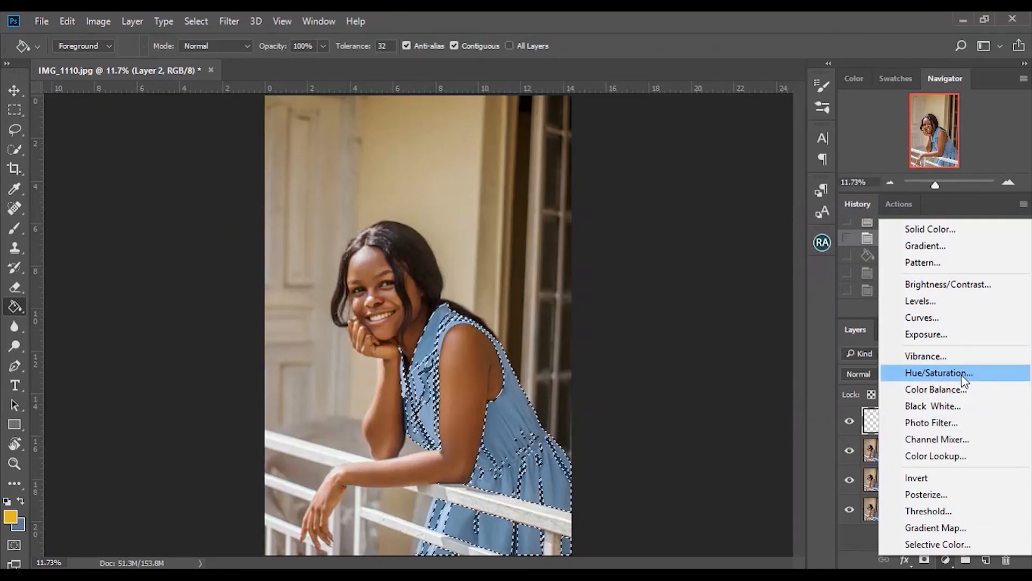
left_click(961, 317)
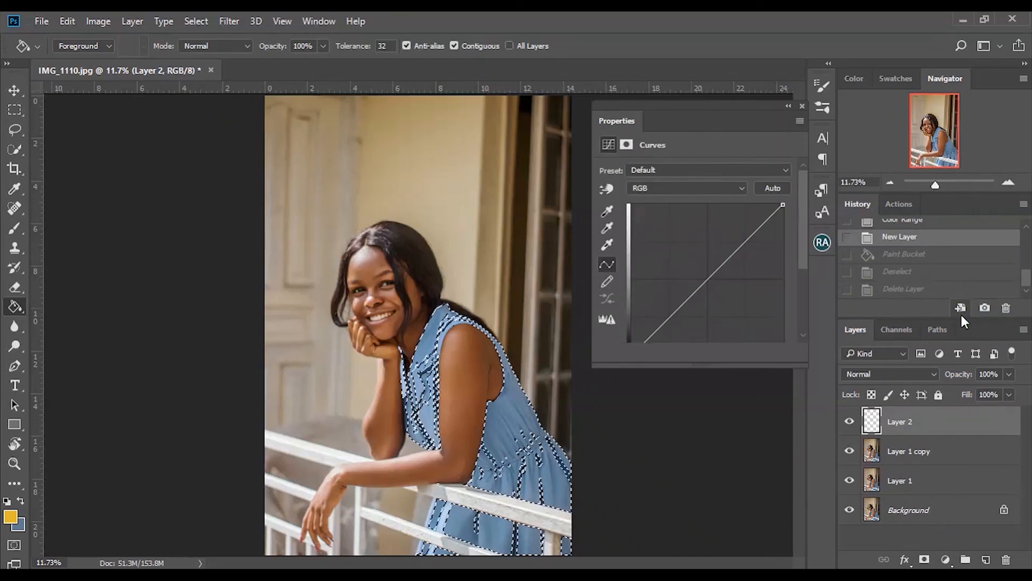
left_click(685, 189)
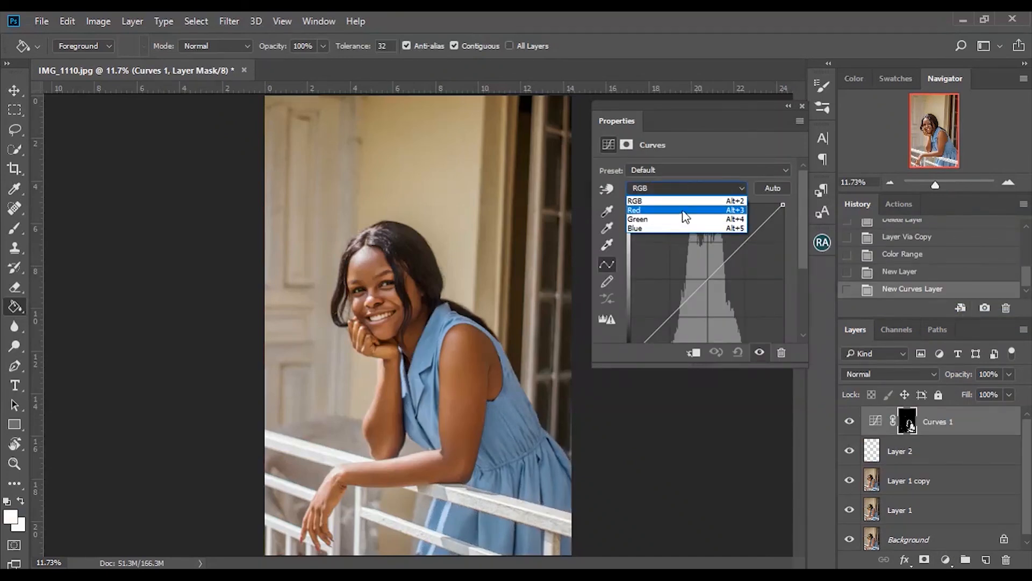
left_click(680, 210)
Step: Reshape the Red channel curve with control points to shift the dress colour
left_click_drag(708, 281, 736, 308)
left_click_drag(714, 109, 703, 92)
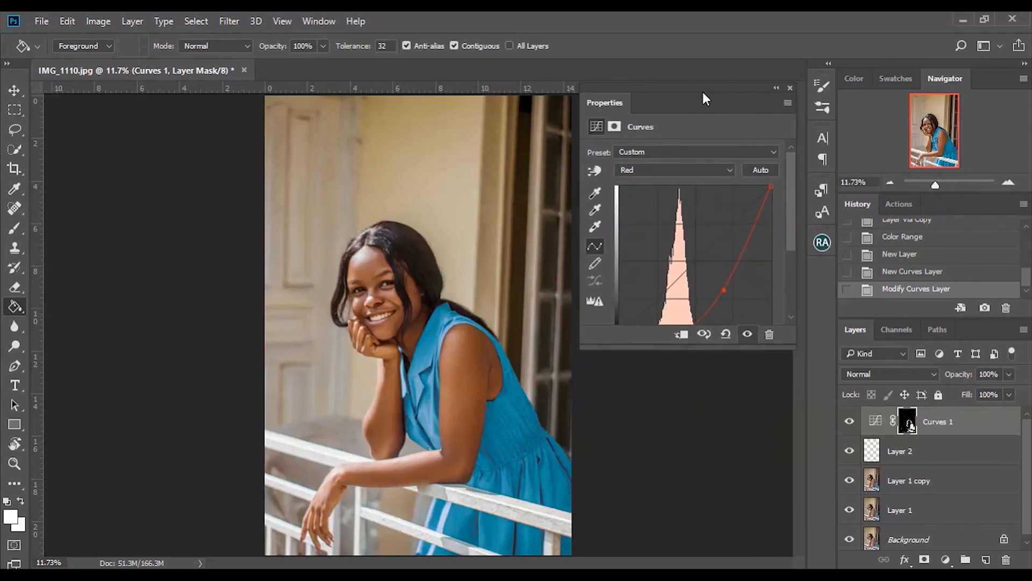
scroll(793, 234, "down", 3)
left_click_drag(710, 243, 686, 190)
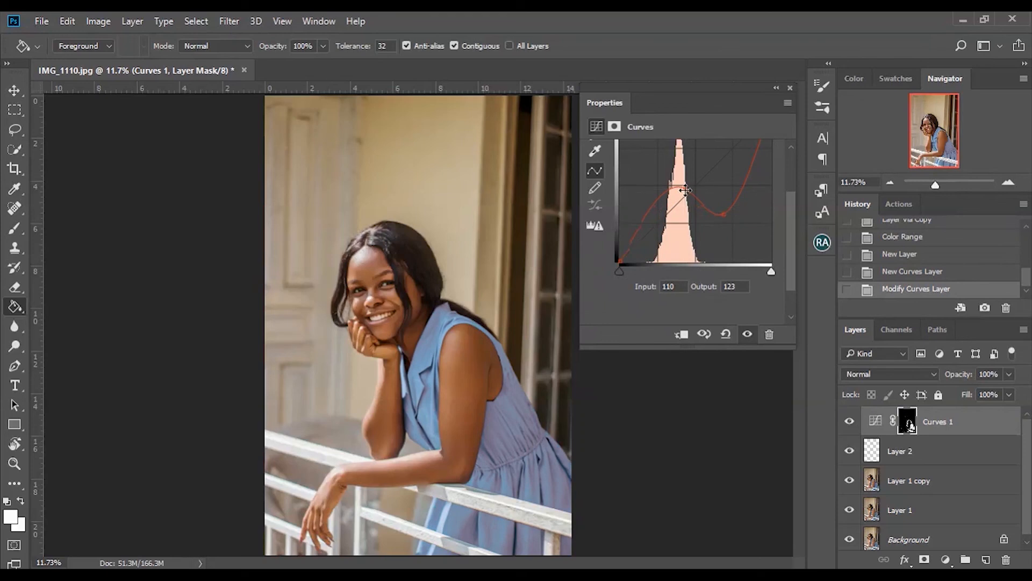